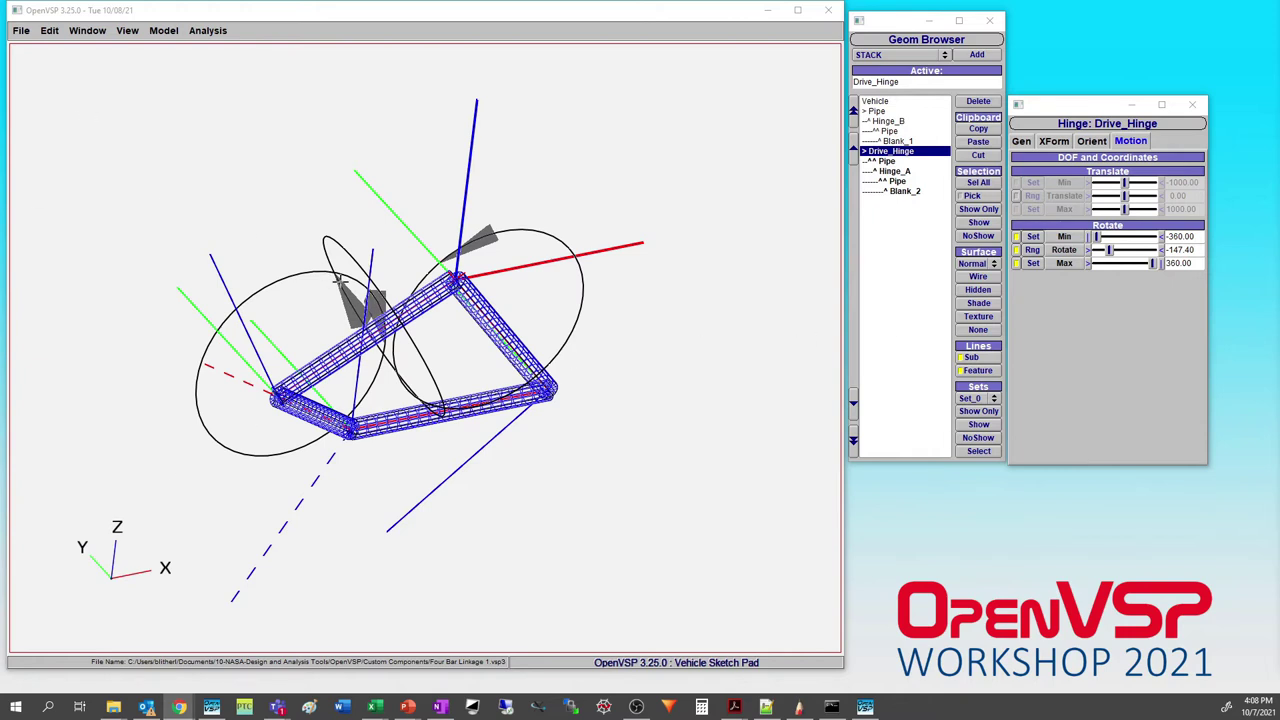
# - Open x57_trimmed_flap.vsp3 from the 2021 VSP Workshop's Trimming Components demo folder
pyautogui.click(20, 32)
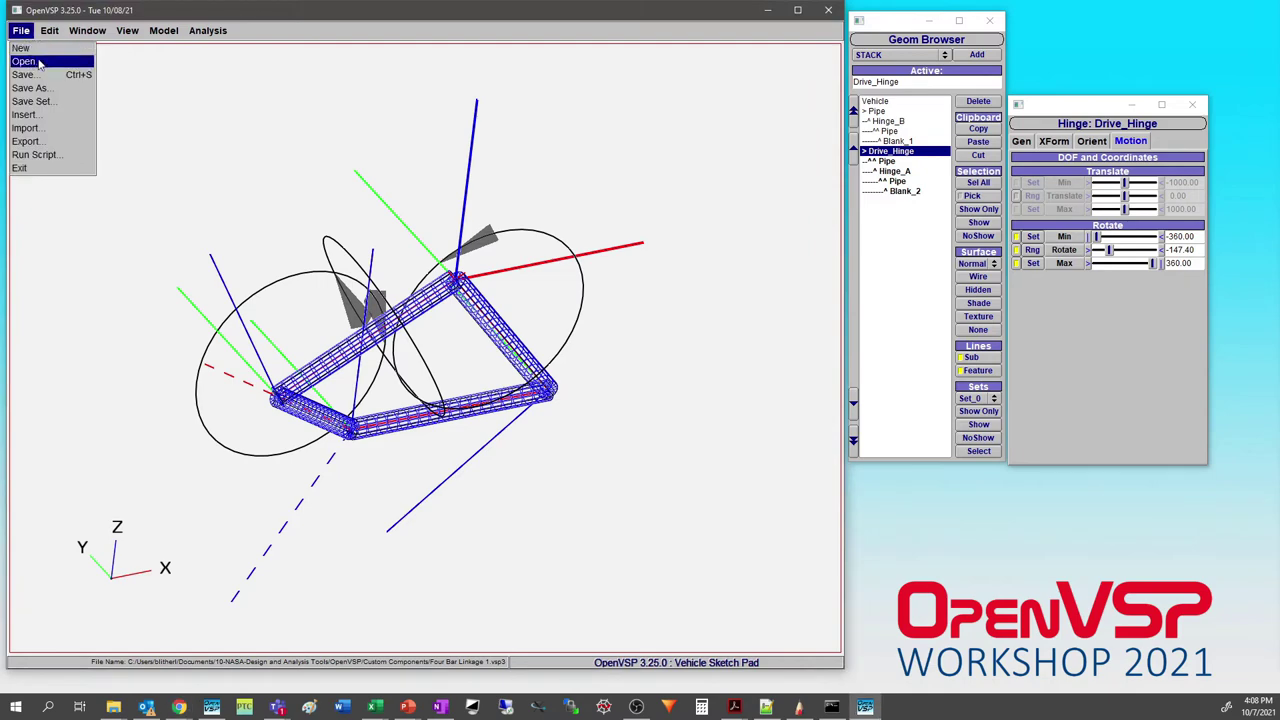
pyautogui.click(40, 66)
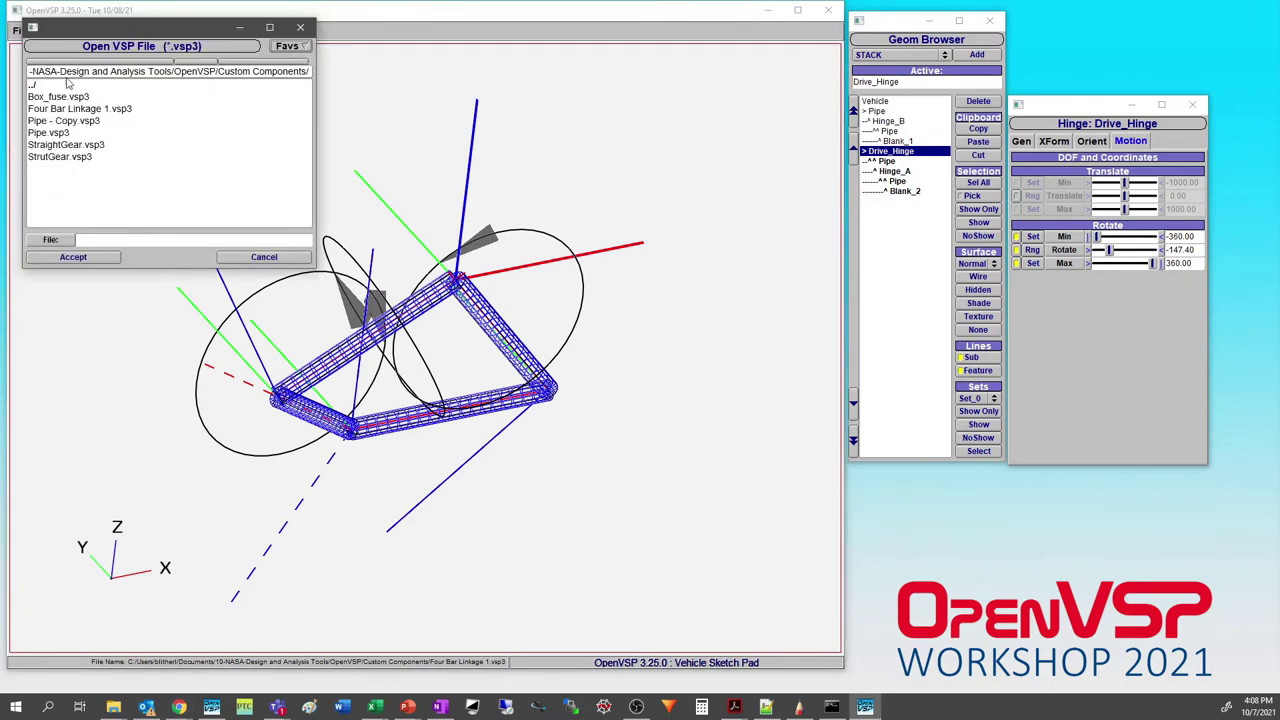
pyautogui.click(286, 46)
pyautogui.click(415, 313)
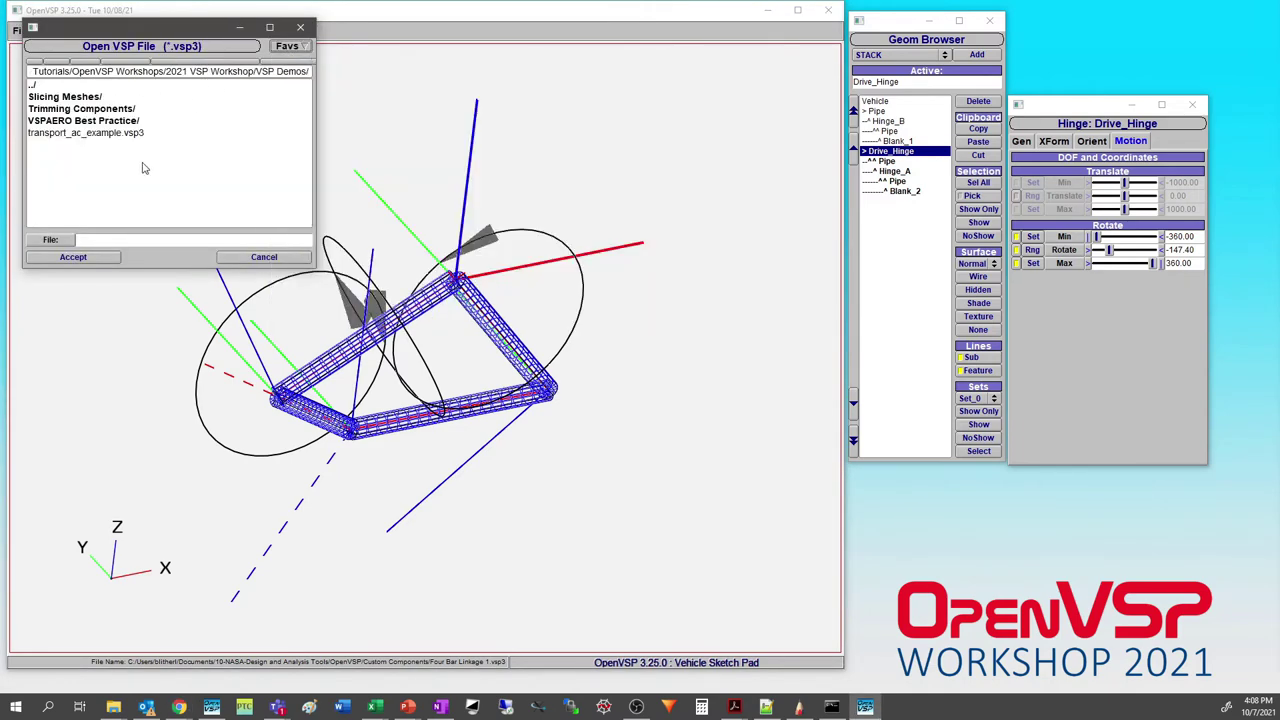
pyautogui.doubleClick(98, 110)
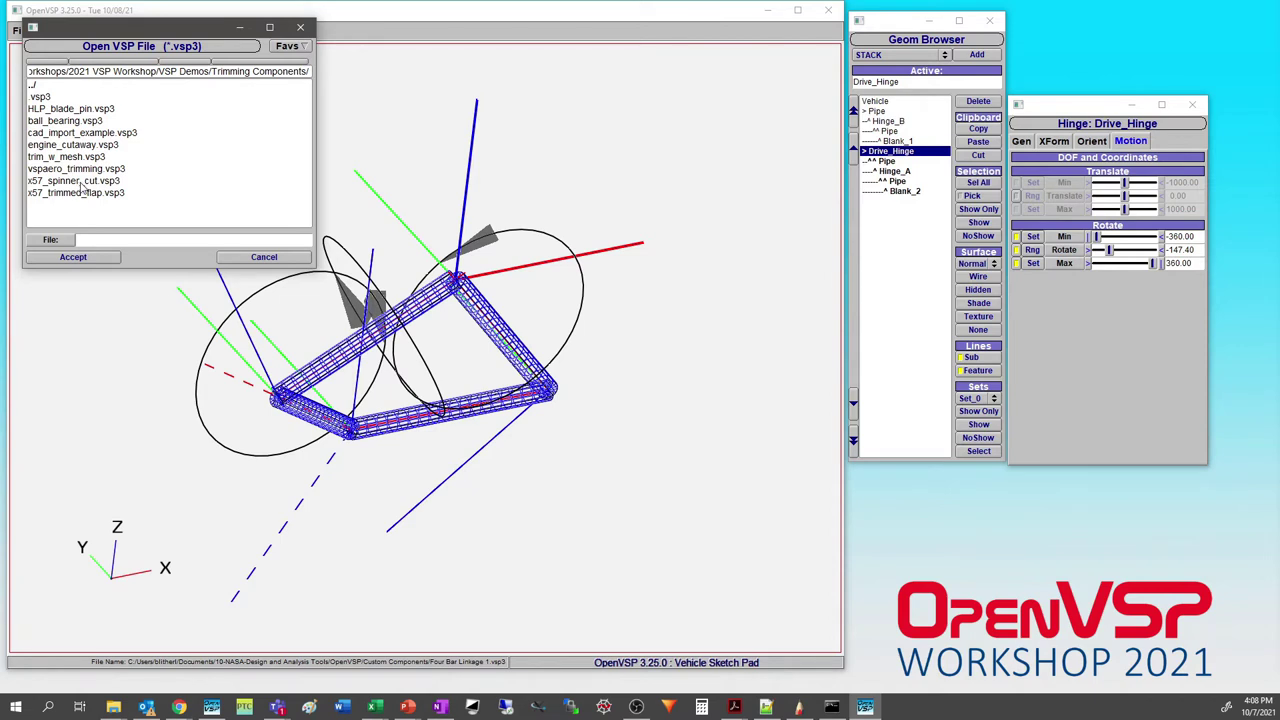
pyautogui.click(88, 194)
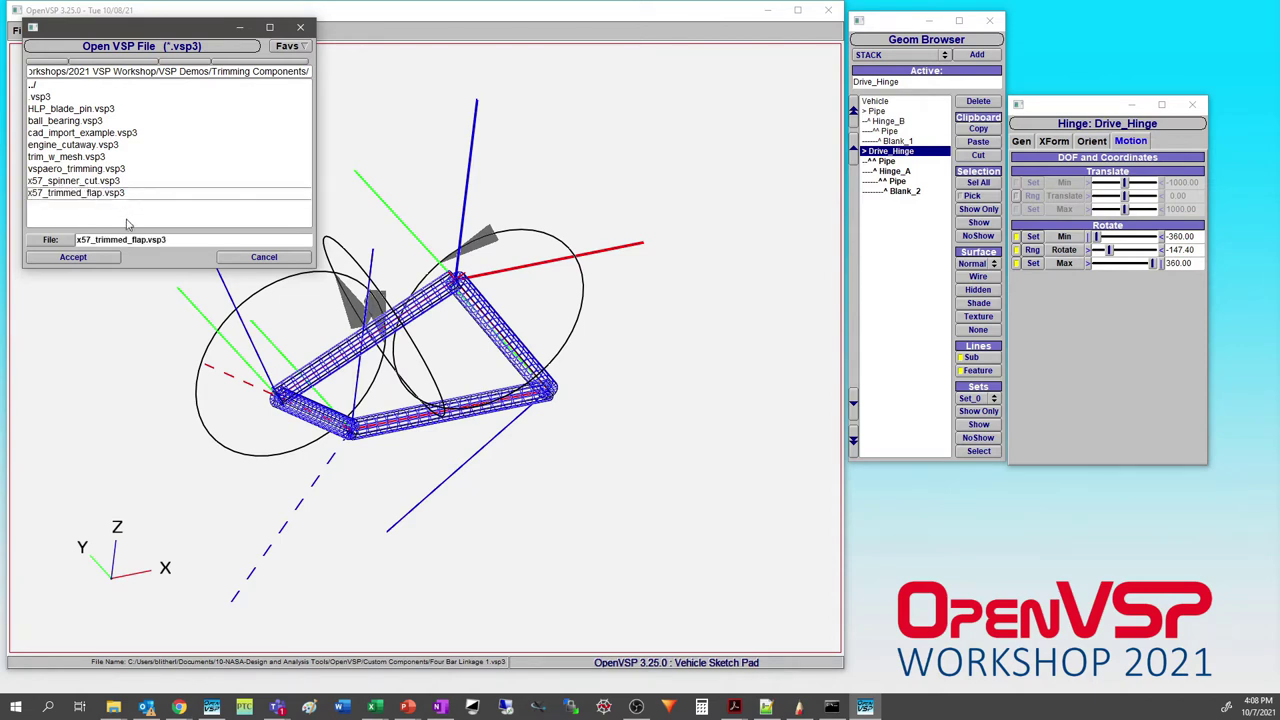
pyautogui.click(92, 257)
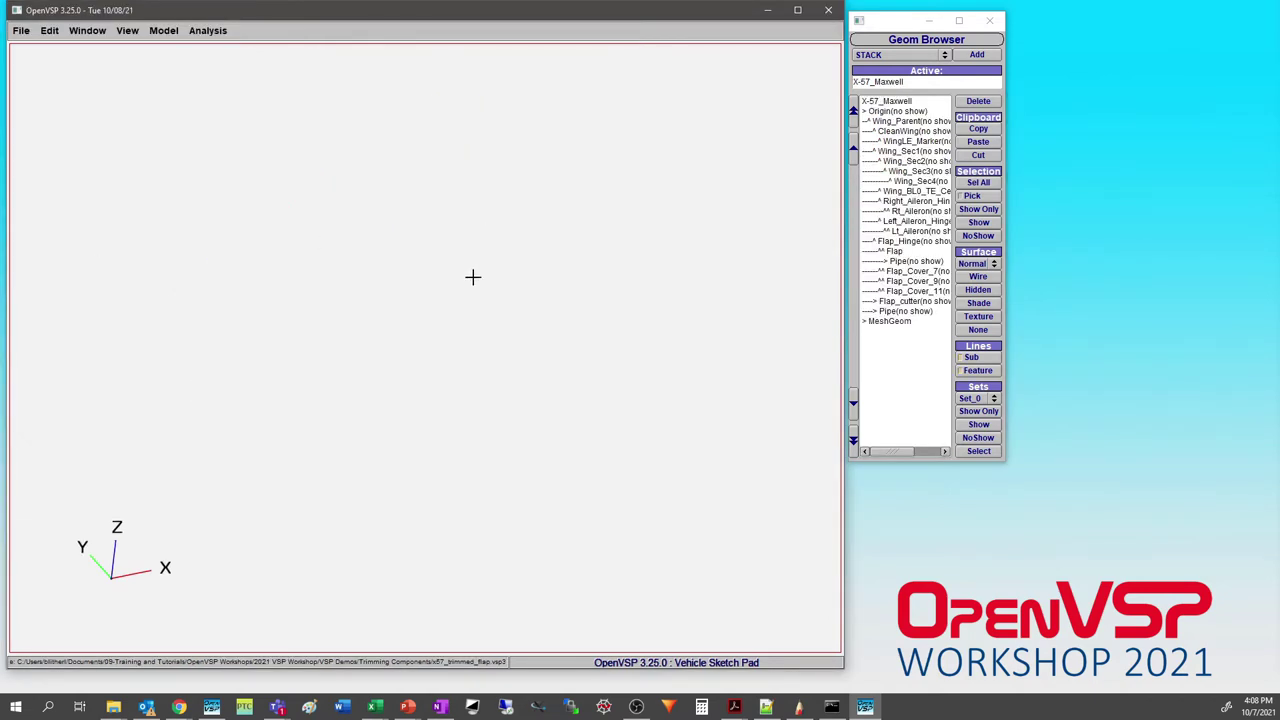
# - Fit the X-57 model in view, then orbit and zoom to inspect the trimmed wing mesh and flaps from above
pyautogui.press('F5')
pyautogui.moveTo(281, 454); pyautogui.dragTo(523, 354)
pyautogui.scroll(5, 523, 354)
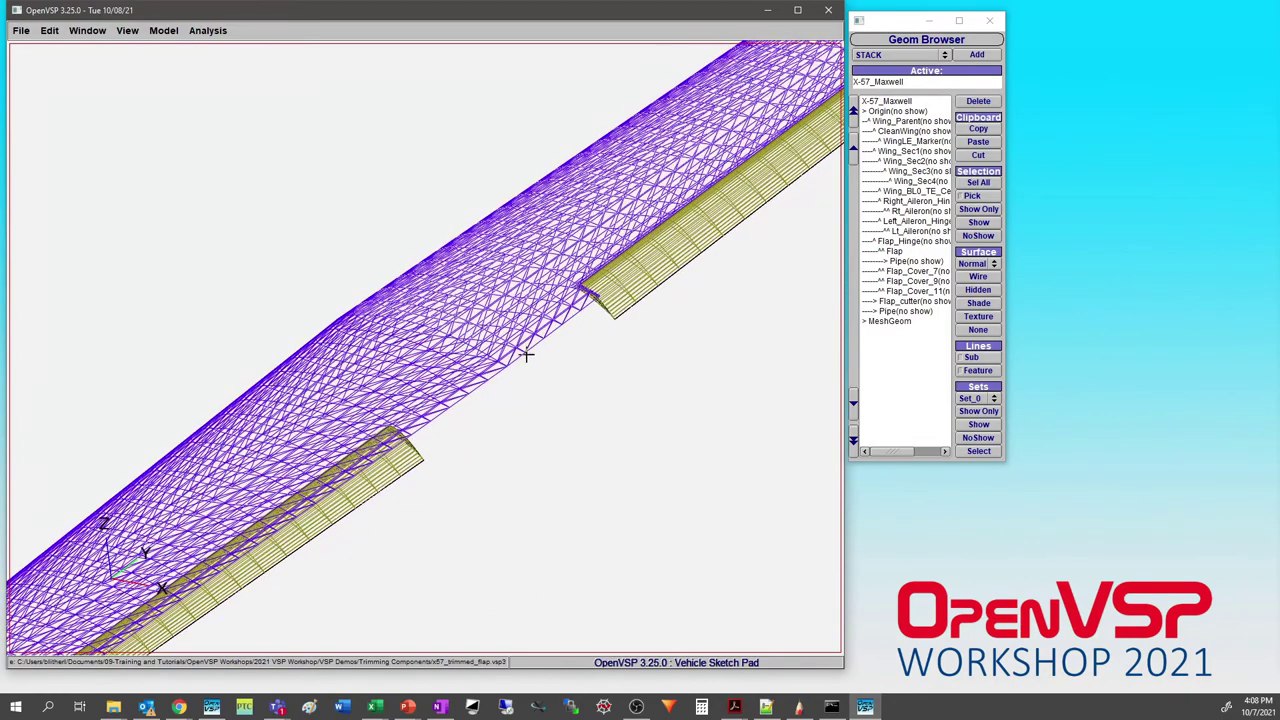
pyautogui.scroll(-2, 375, 321)
pyautogui.scroll(-3, 374, 322)
pyautogui.moveTo(452, 288); pyautogui.dragTo(505, 240)
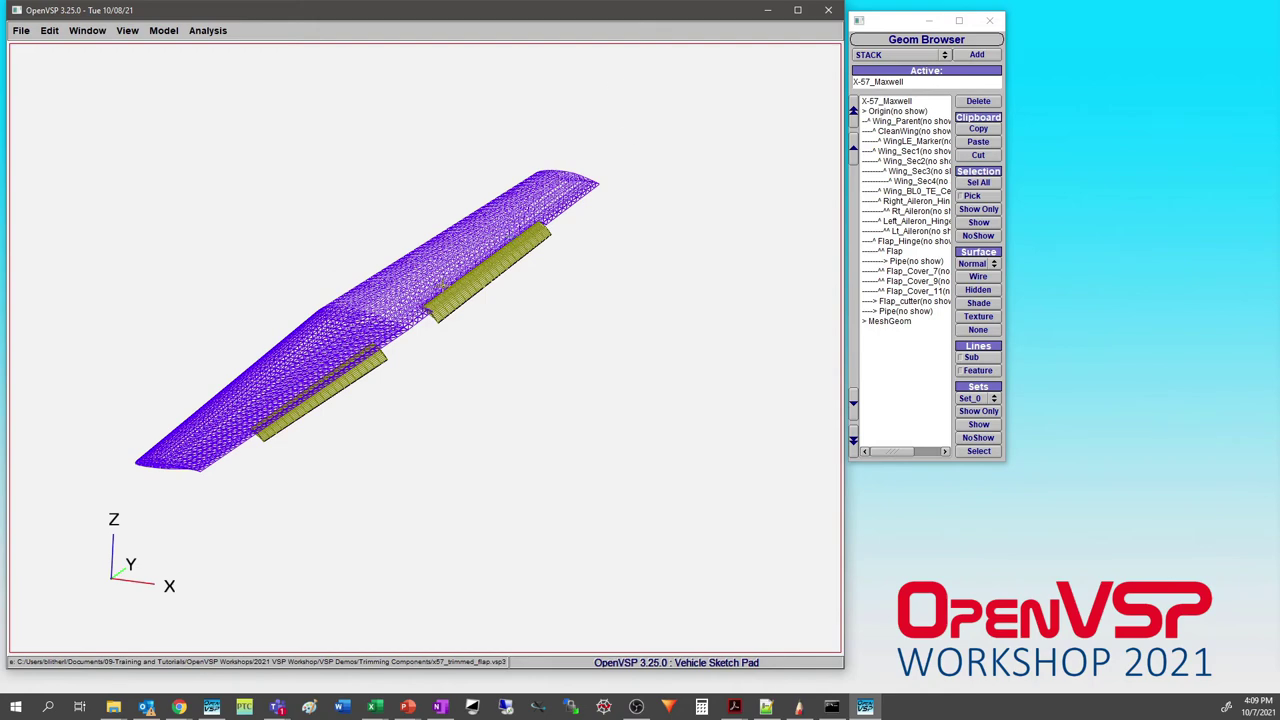
pyautogui.moveTo(446, 285); pyautogui.dragTo(408, 471)
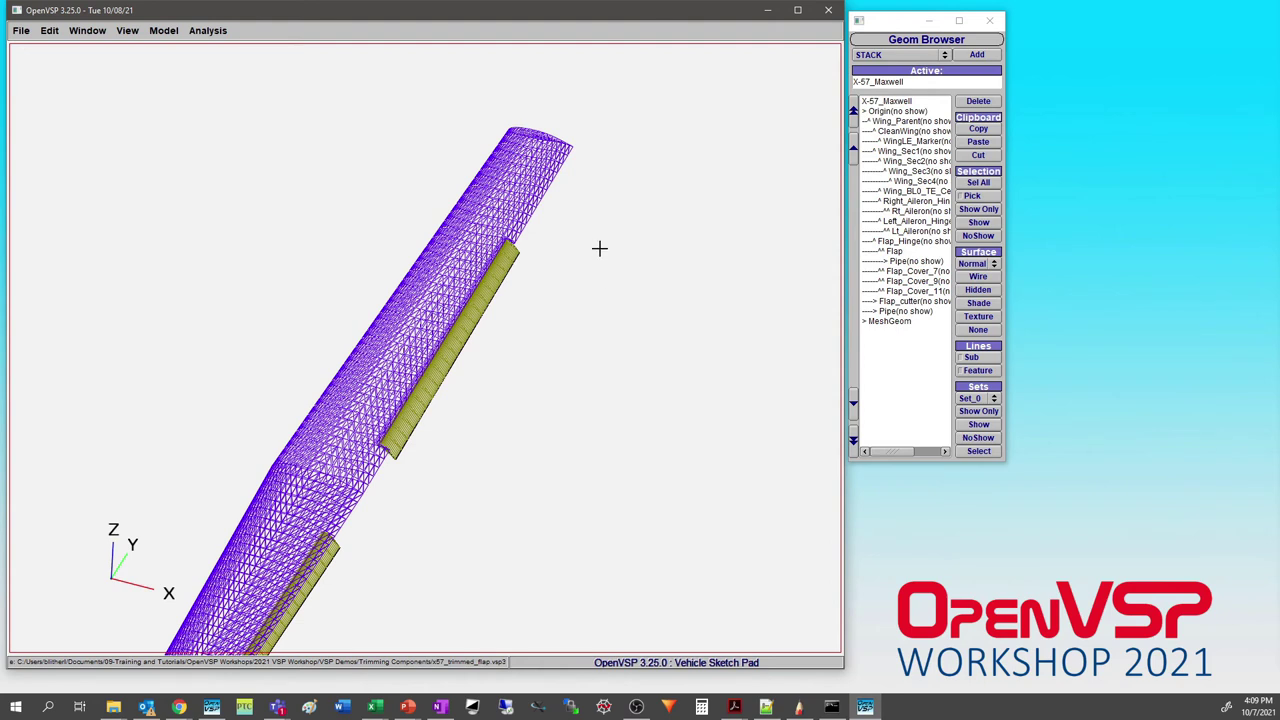
# - Convert MeshGeom to the MeshGeom_Pts point cloud and show only those blue points
pyautogui.click(889, 321)
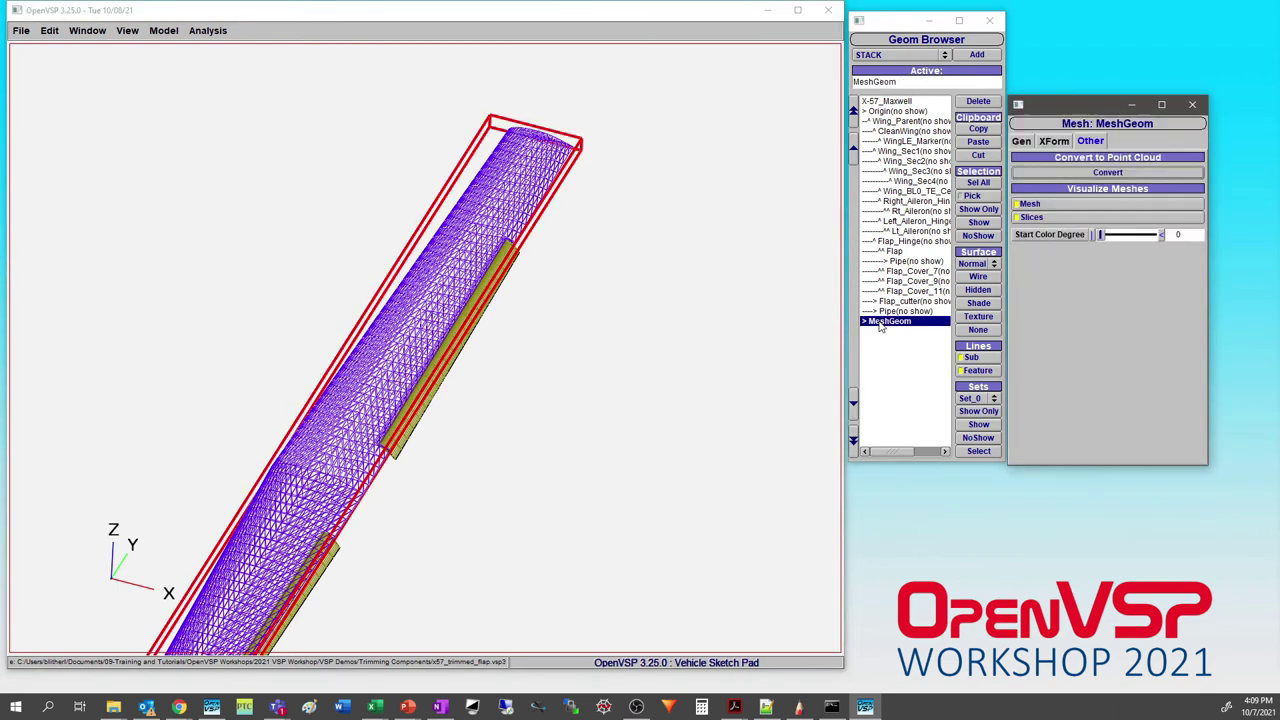
pyautogui.click(1107, 172)
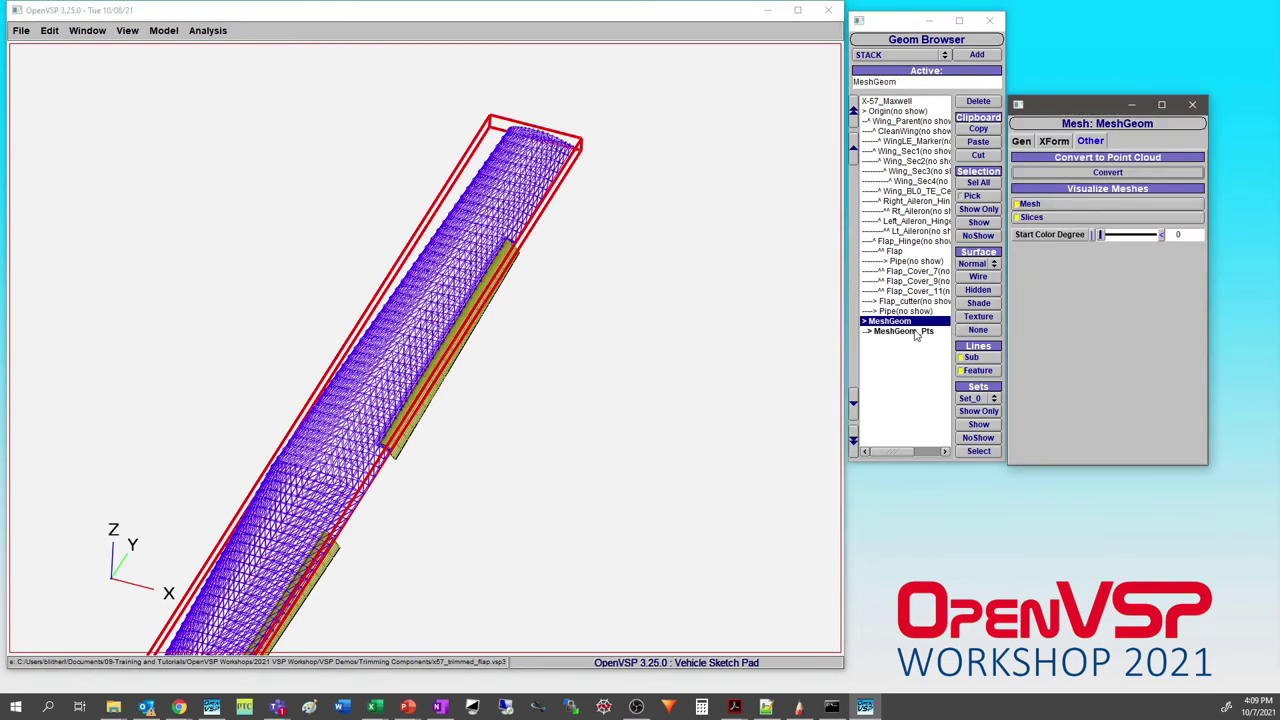
pyautogui.click(905, 331)
pyautogui.click(990, 211)
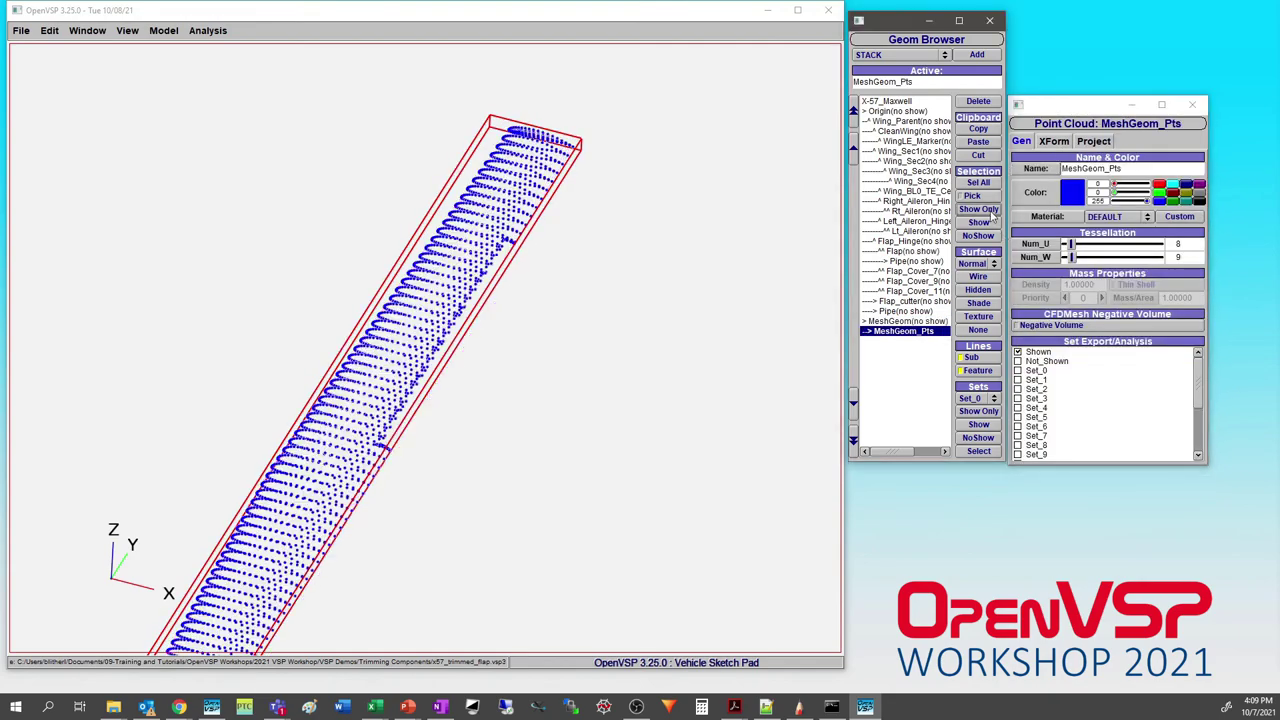
pyautogui.moveTo(685, 317); pyautogui.dragTo(575, 336)
# - Add a new WING component to the model
pyautogui.click(895, 55)
pyautogui.click(930, 42)
pyautogui.click(977, 54)
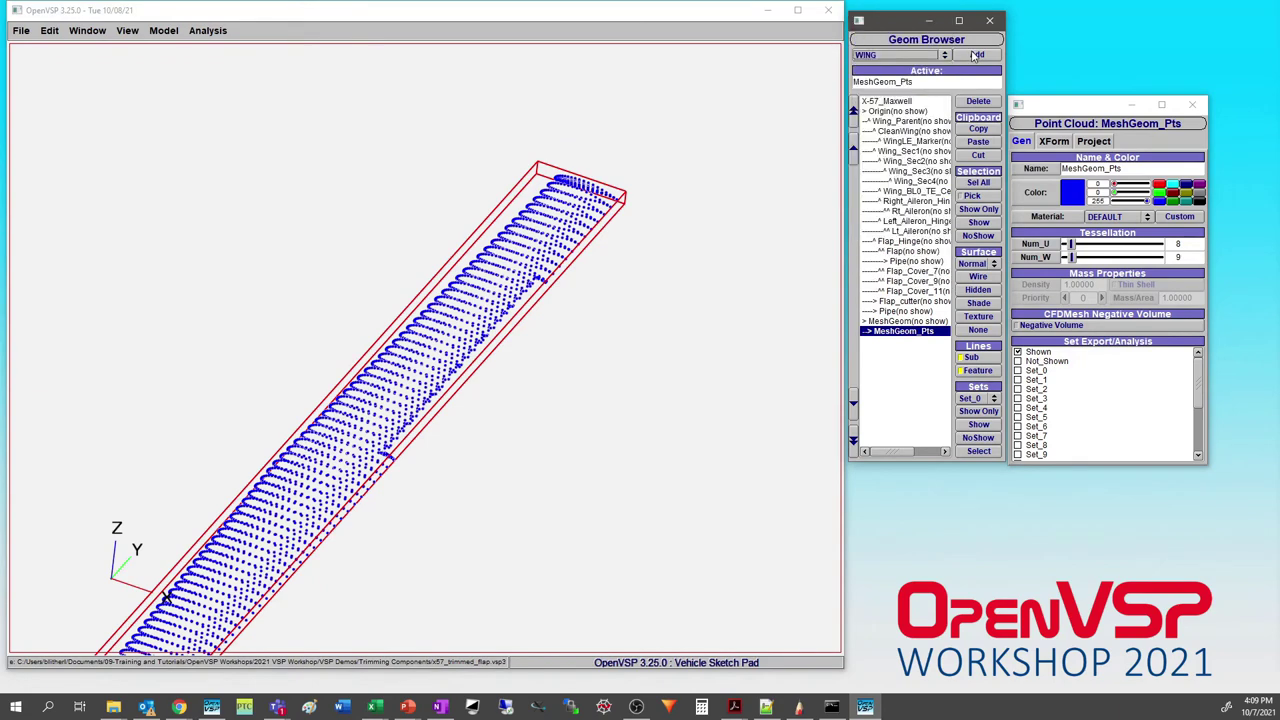
pyautogui.scroll(4, 677, 291)
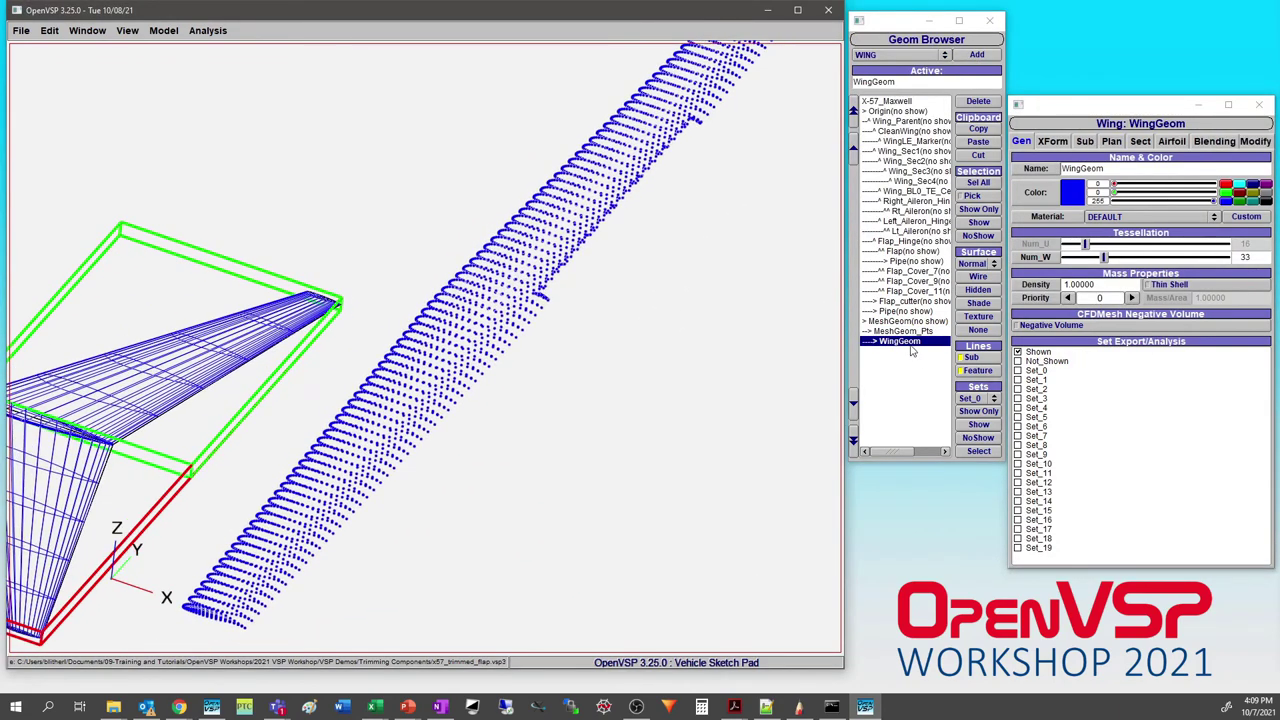
# - Give the new WingGeom an X location of 12.071, matching Wing_Parent
pyautogui.click(1064, 143)
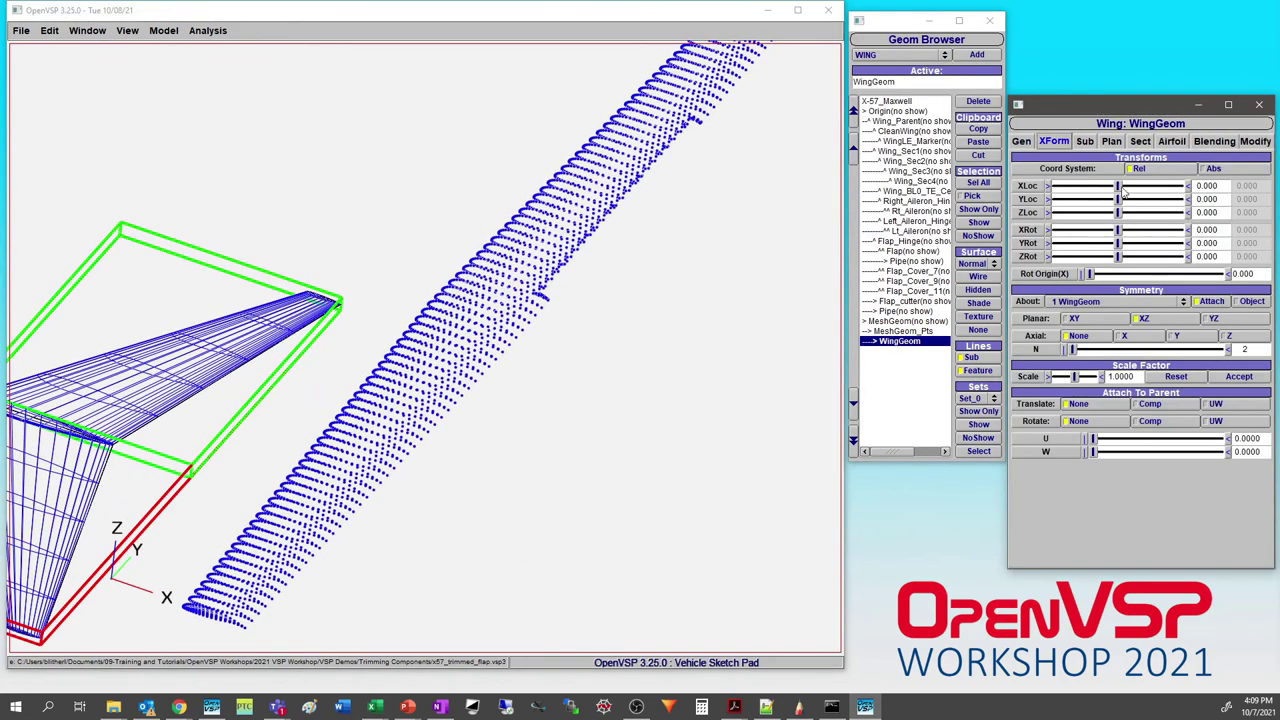
pyautogui.moveTo(1118, 188); pyautogui.dragTo(1167, 190)
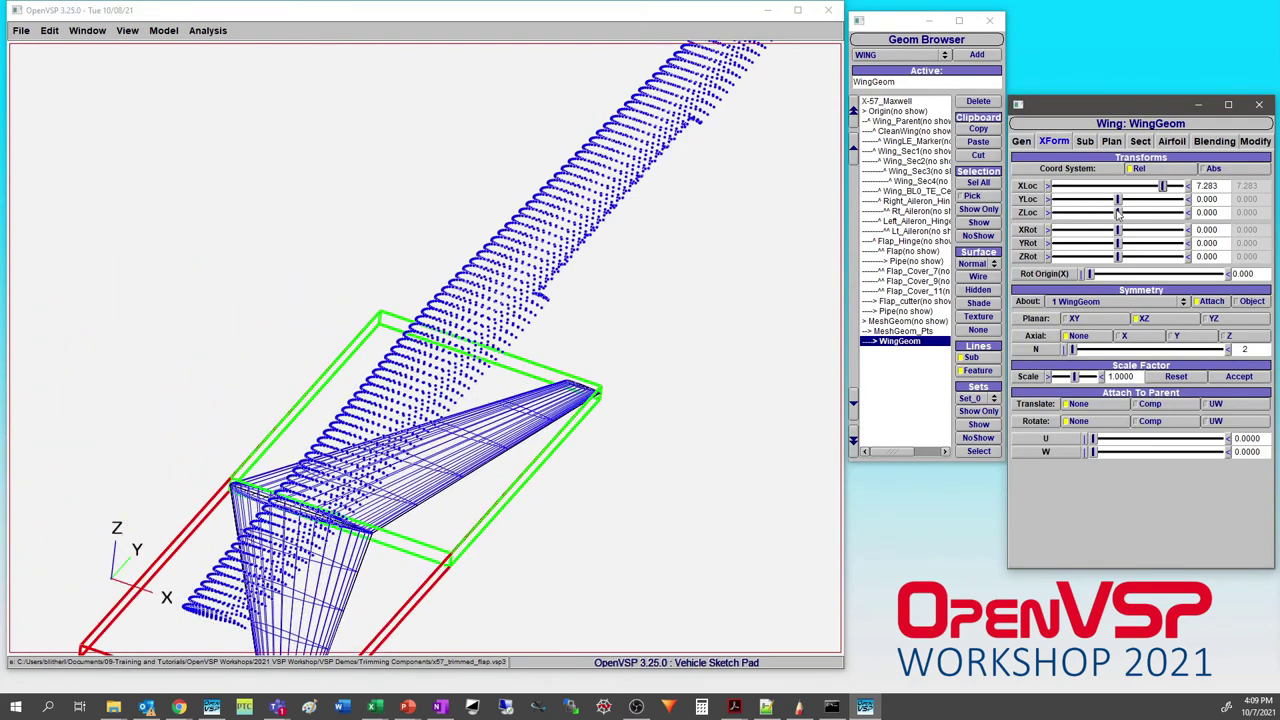
pyautogui.click(906, 131)
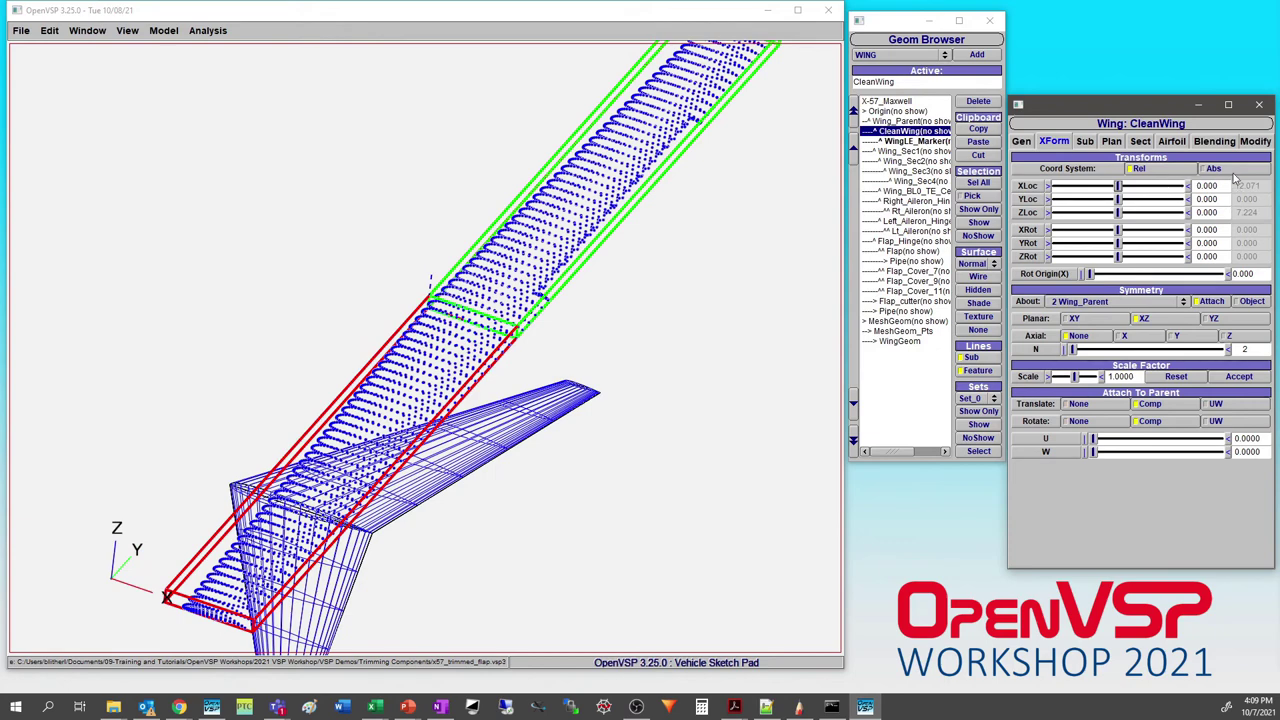
pyautogui.click(918, 121)
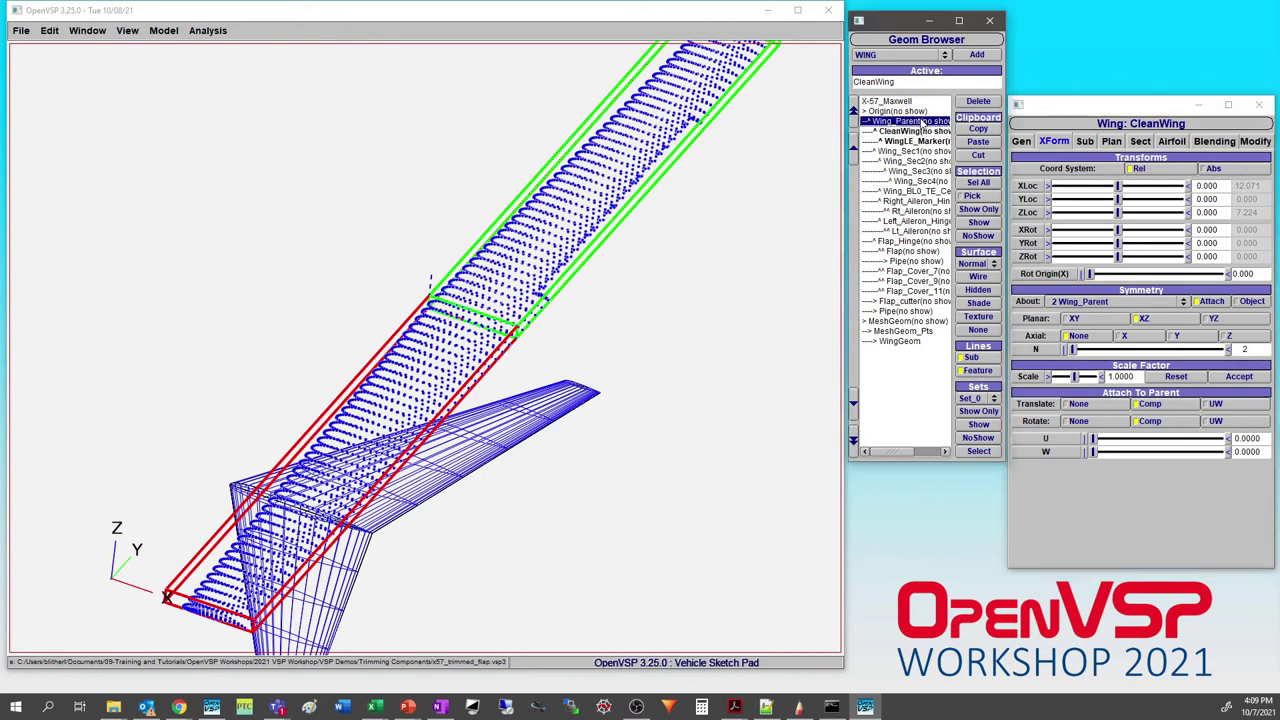
pyautogui.click(1042, 143)
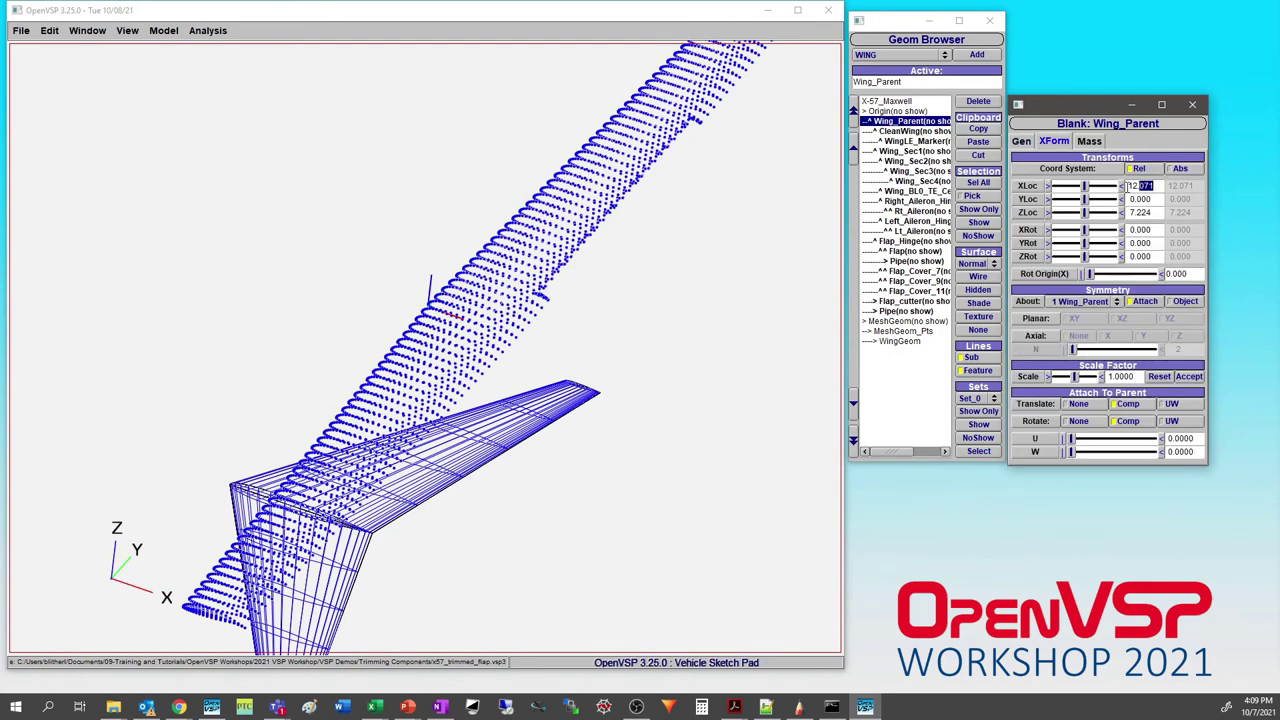
pyautogui.click(900, 341)
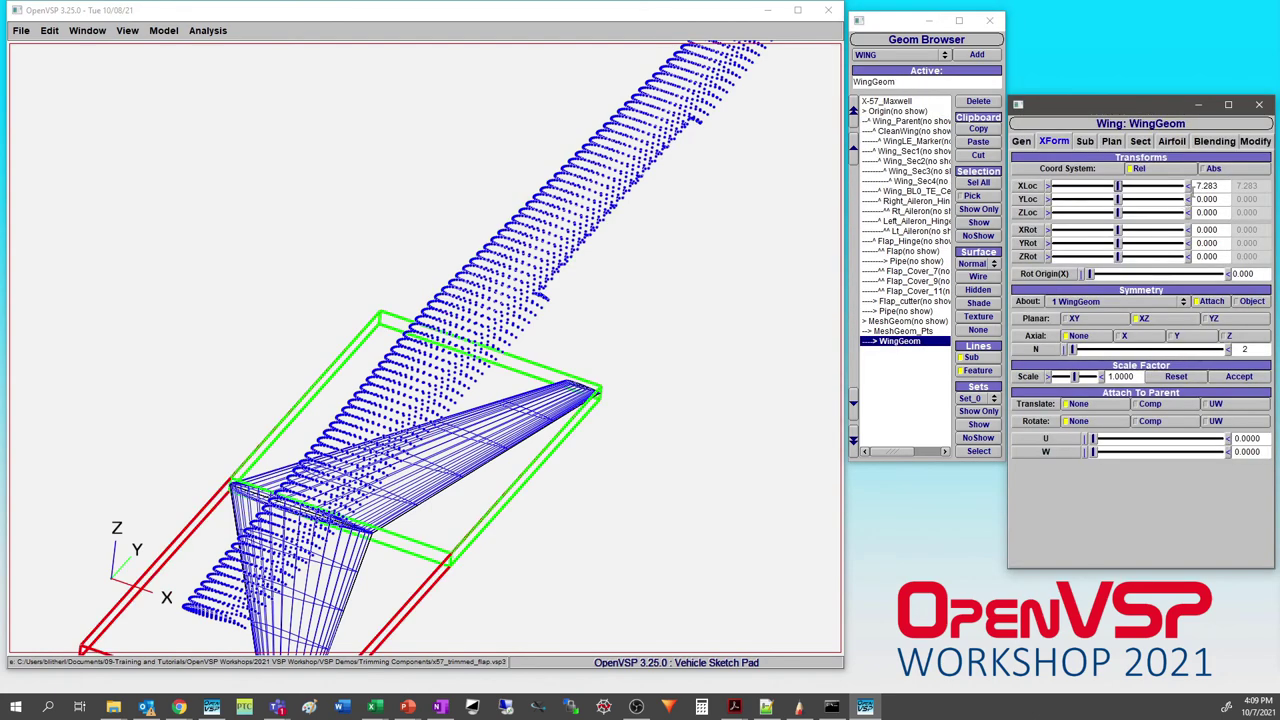
pyautogui.write('12.071')
pyautogui.press('Return')
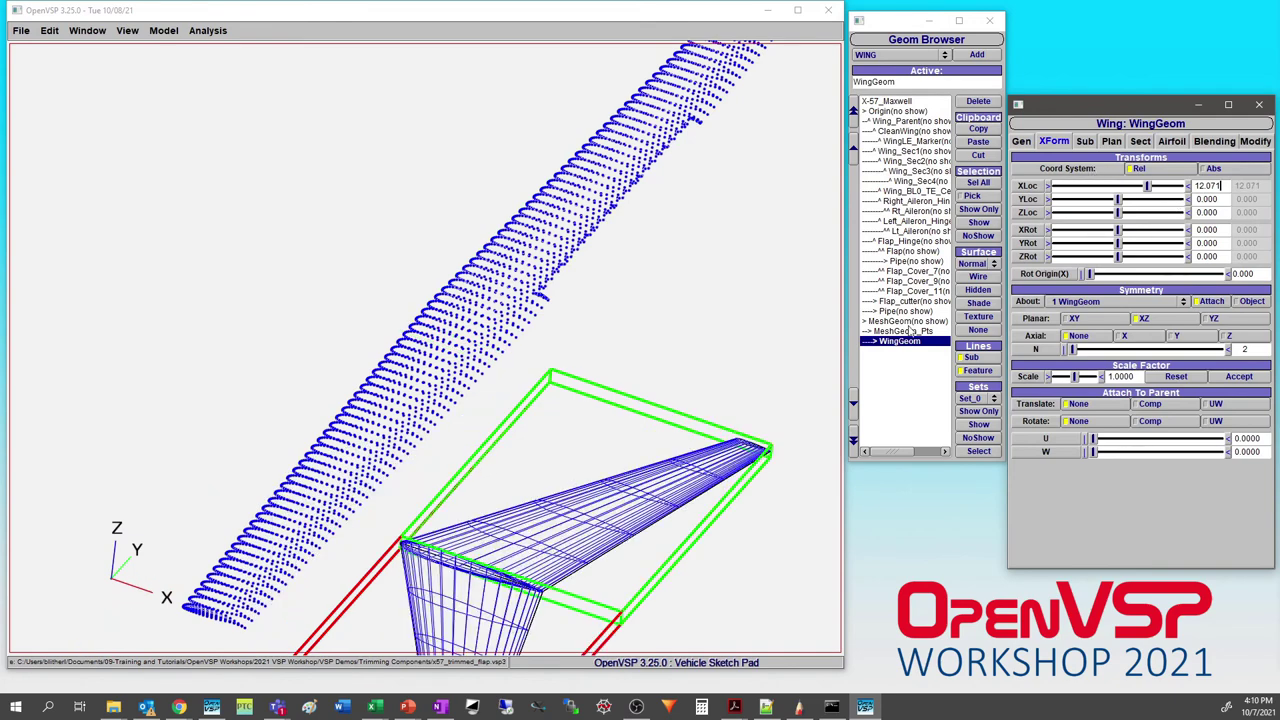
# - Copy Wing_Parent's Z location 7.224 into the new WingGeom's Z location
pyautogui.click(913, 121)
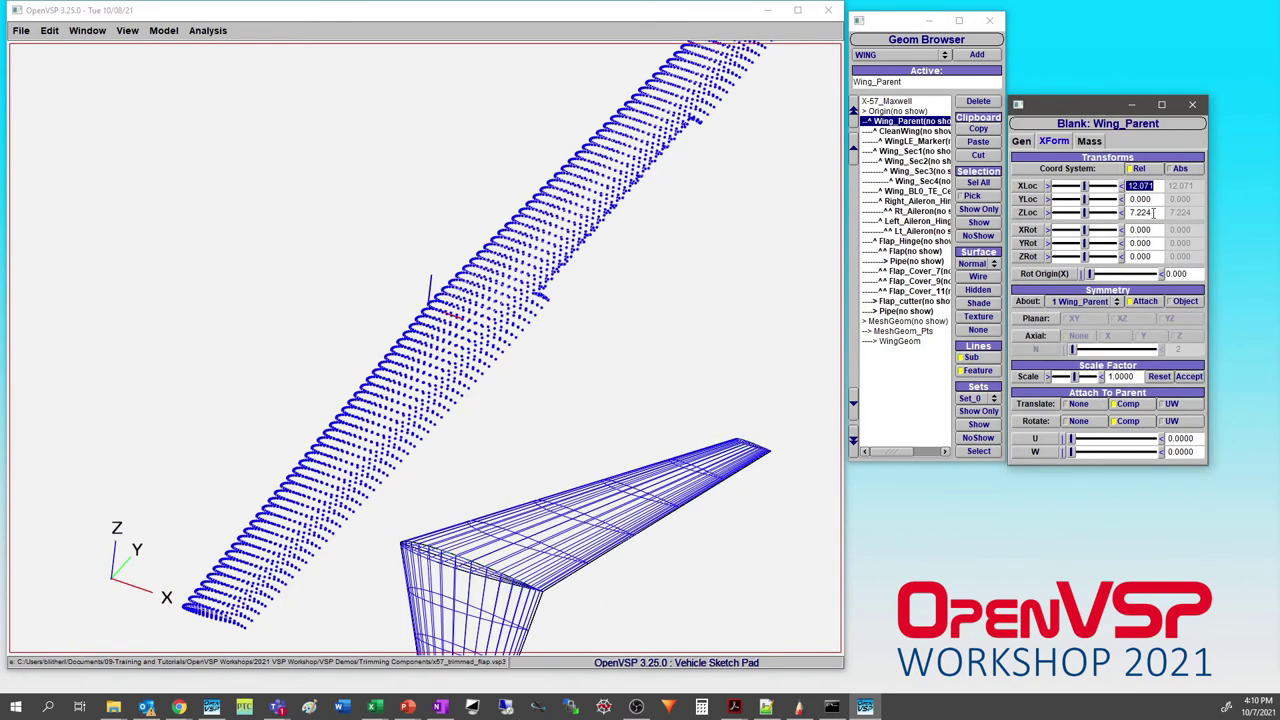
pyautogui.moveTo(1154, 213); pyautogui.dragTo(1068, 227)
pyautogui.hotkey('ctrl', 'c')
pyautogui.click(900, 341)
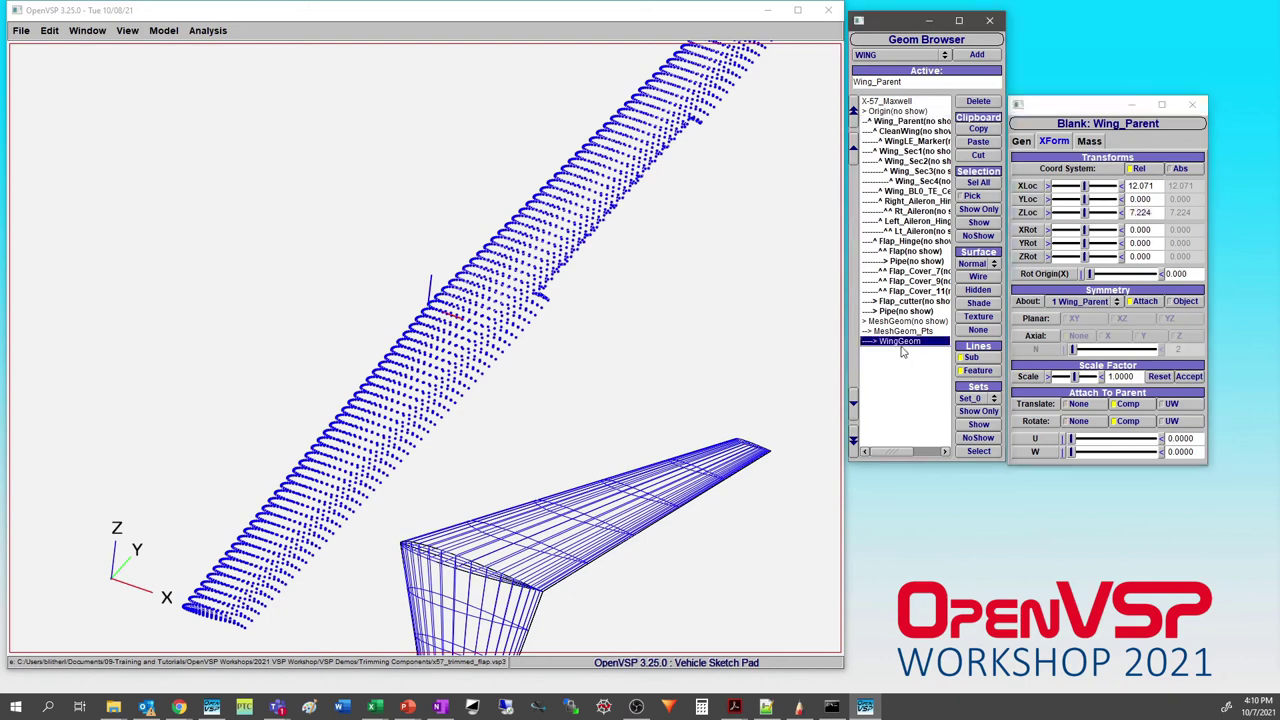
pyautogui.moveTo(1224, 211); pyautogui.dragTo(1128, 219)
pyautogui.hotkey('ctrl', 'v')
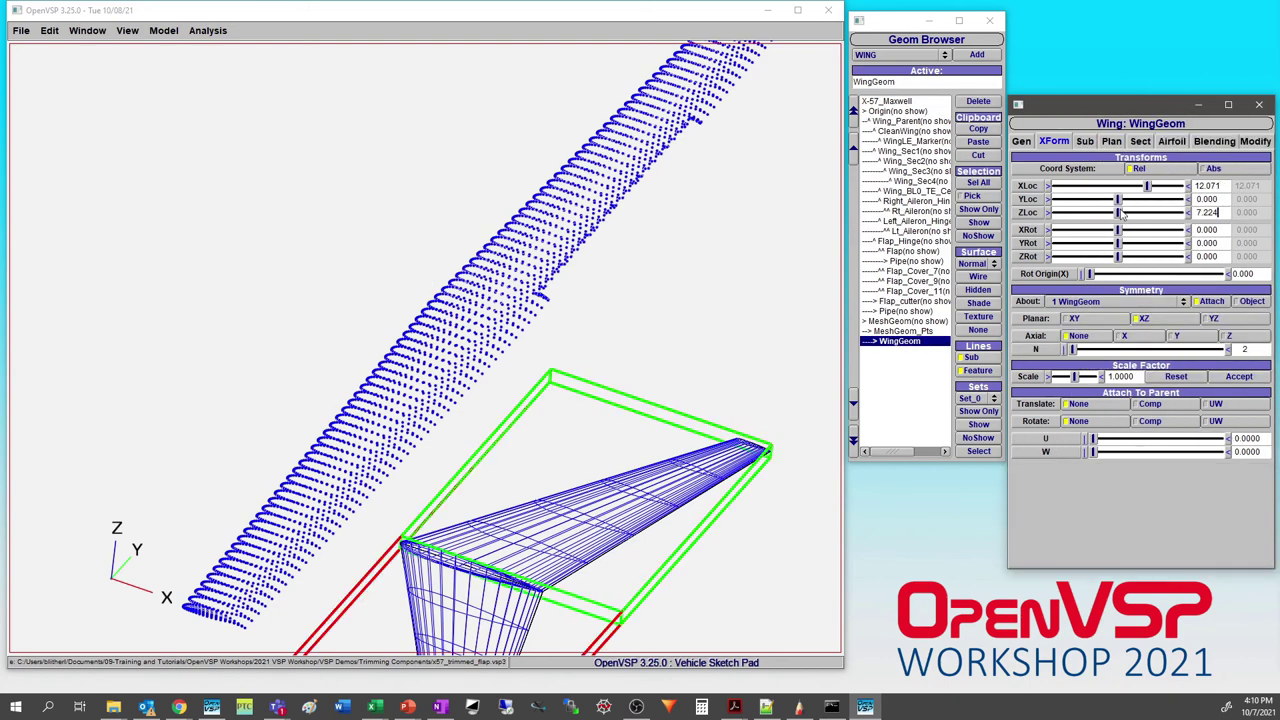
pyautogui.press('Return')
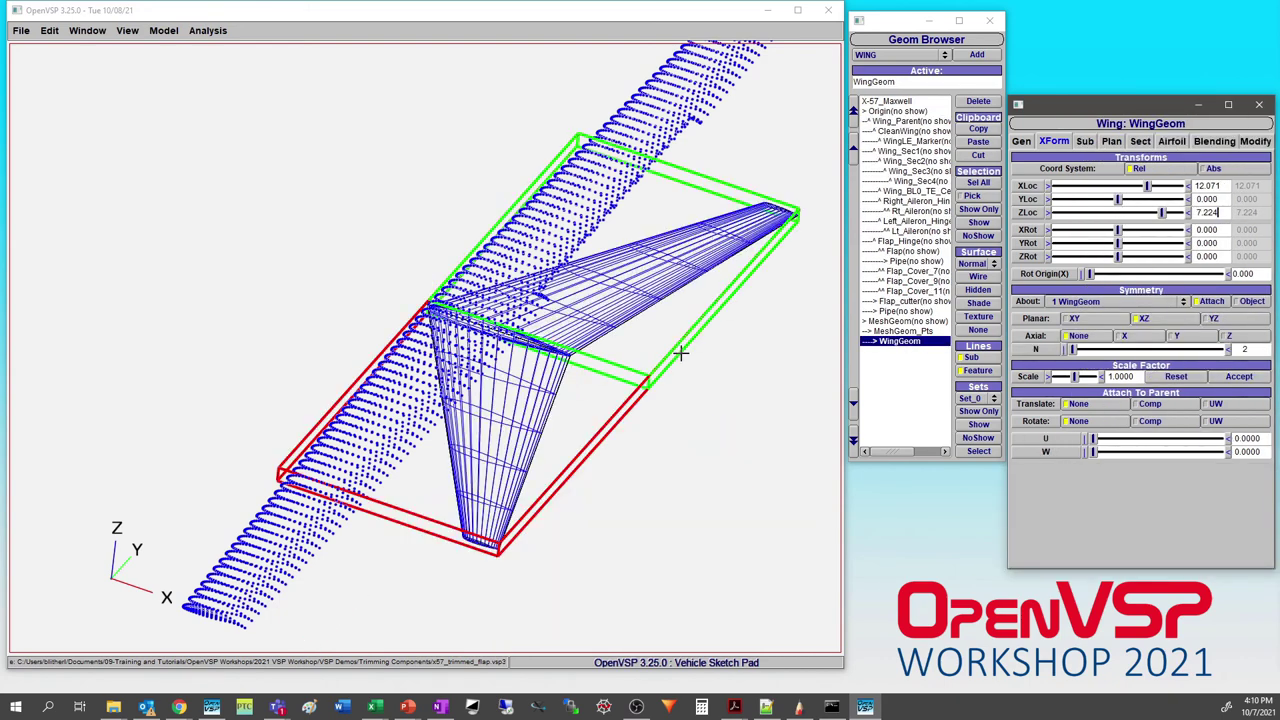
pyautogui.moveTo(680, 351); pyautogui.dragTo(571, 366)
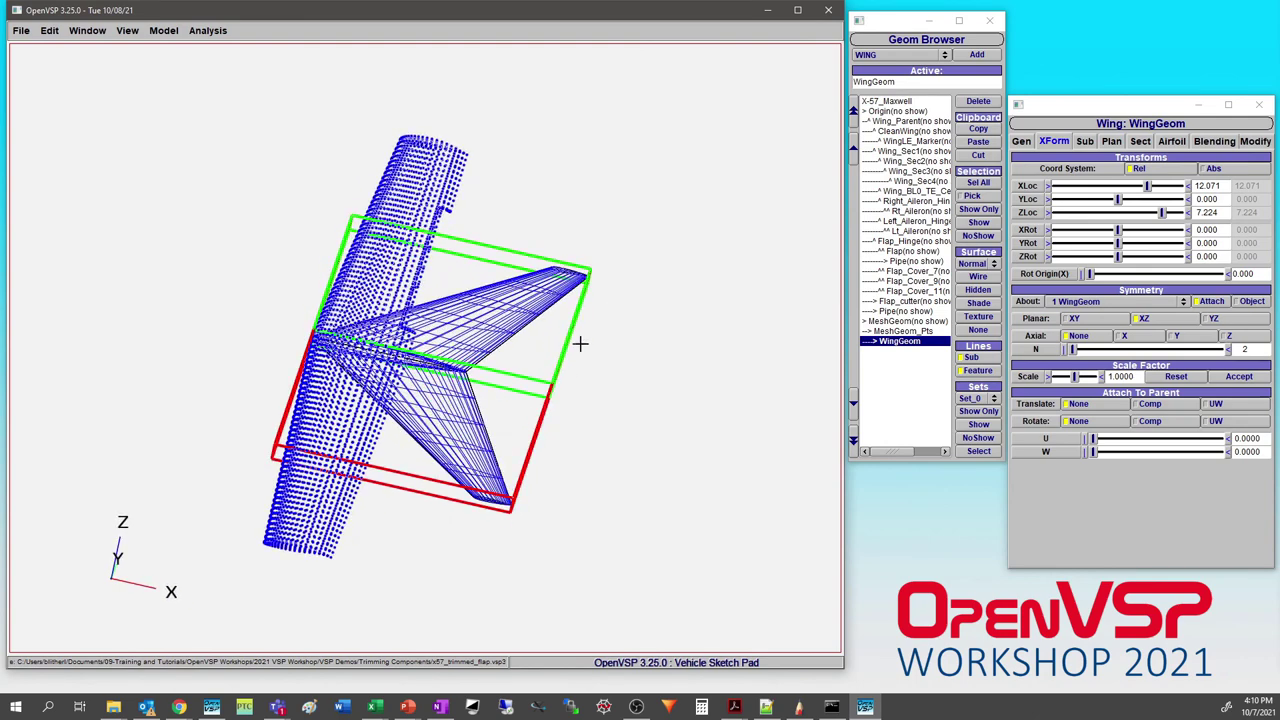